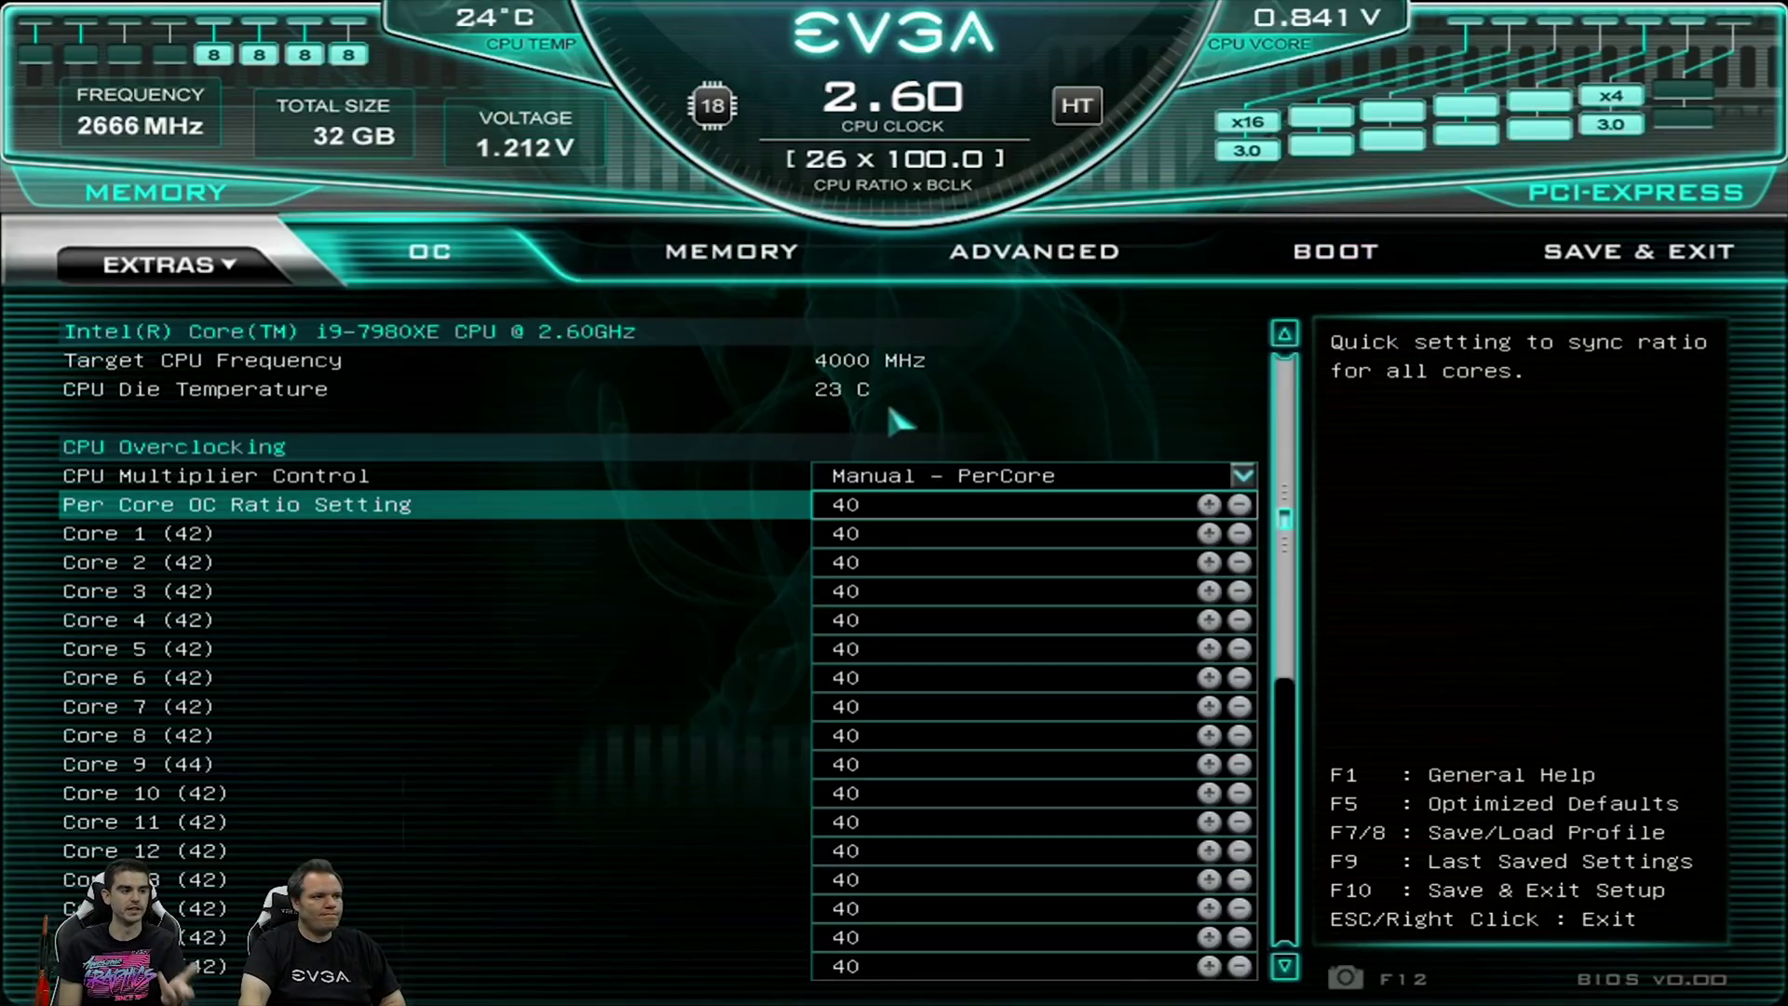
# - Review the per-core ratio rows below CPU multiplier, then show the EXTRAS tools list
pyautogui.press('Down')
pyautogui.press('Down')
pyautogui.press('Down')
pyautogui.press('Down')
pyautogui.press('Down')
pyautogui.press('Down')
pyautogui.press('Down')
pyautogui.press('Down')
pyautogui.press('Down')
pyautogui.press('Down')
pyautogui.press('Down')
pyautogui.press('Down')
pyautogui.press('Down')
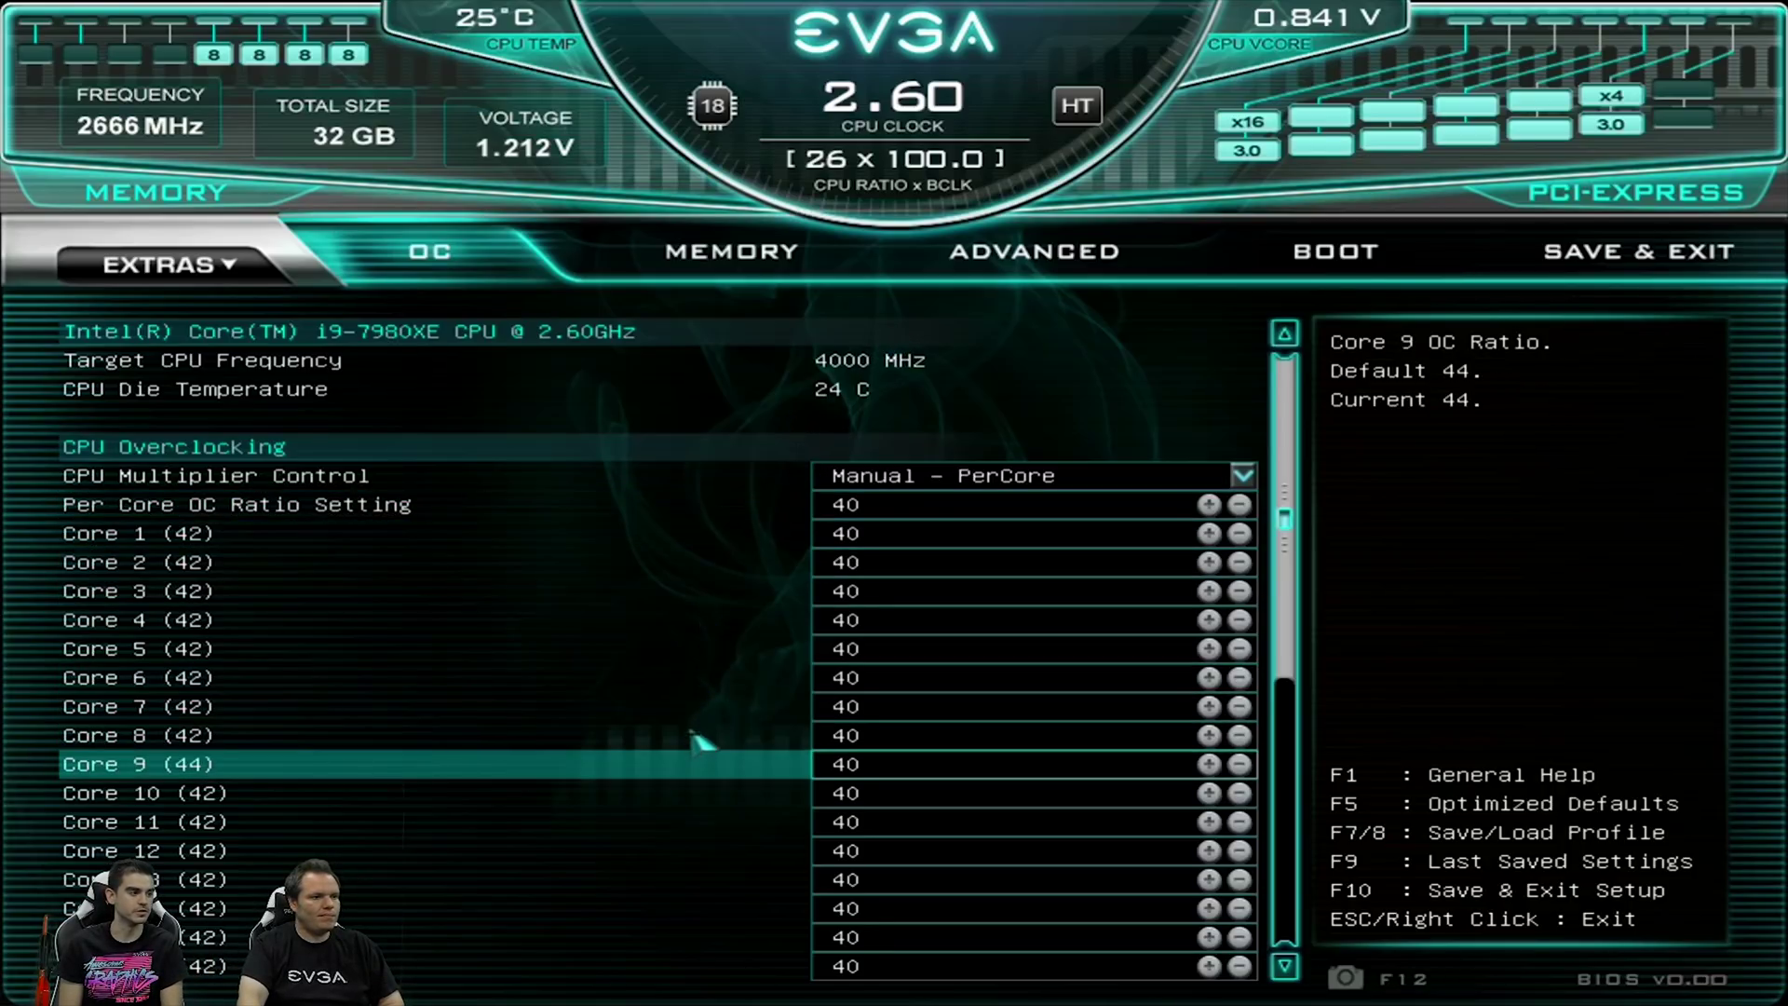
pyautogui.press('Down')
pyautogui.press('Down')
pyautogui.press('Down')
pyautogui.press('Down')
pyautogui.press('Down')
pyautogui.press('Down')
pyautogui.press('Down')
pyautogui.press('Down')
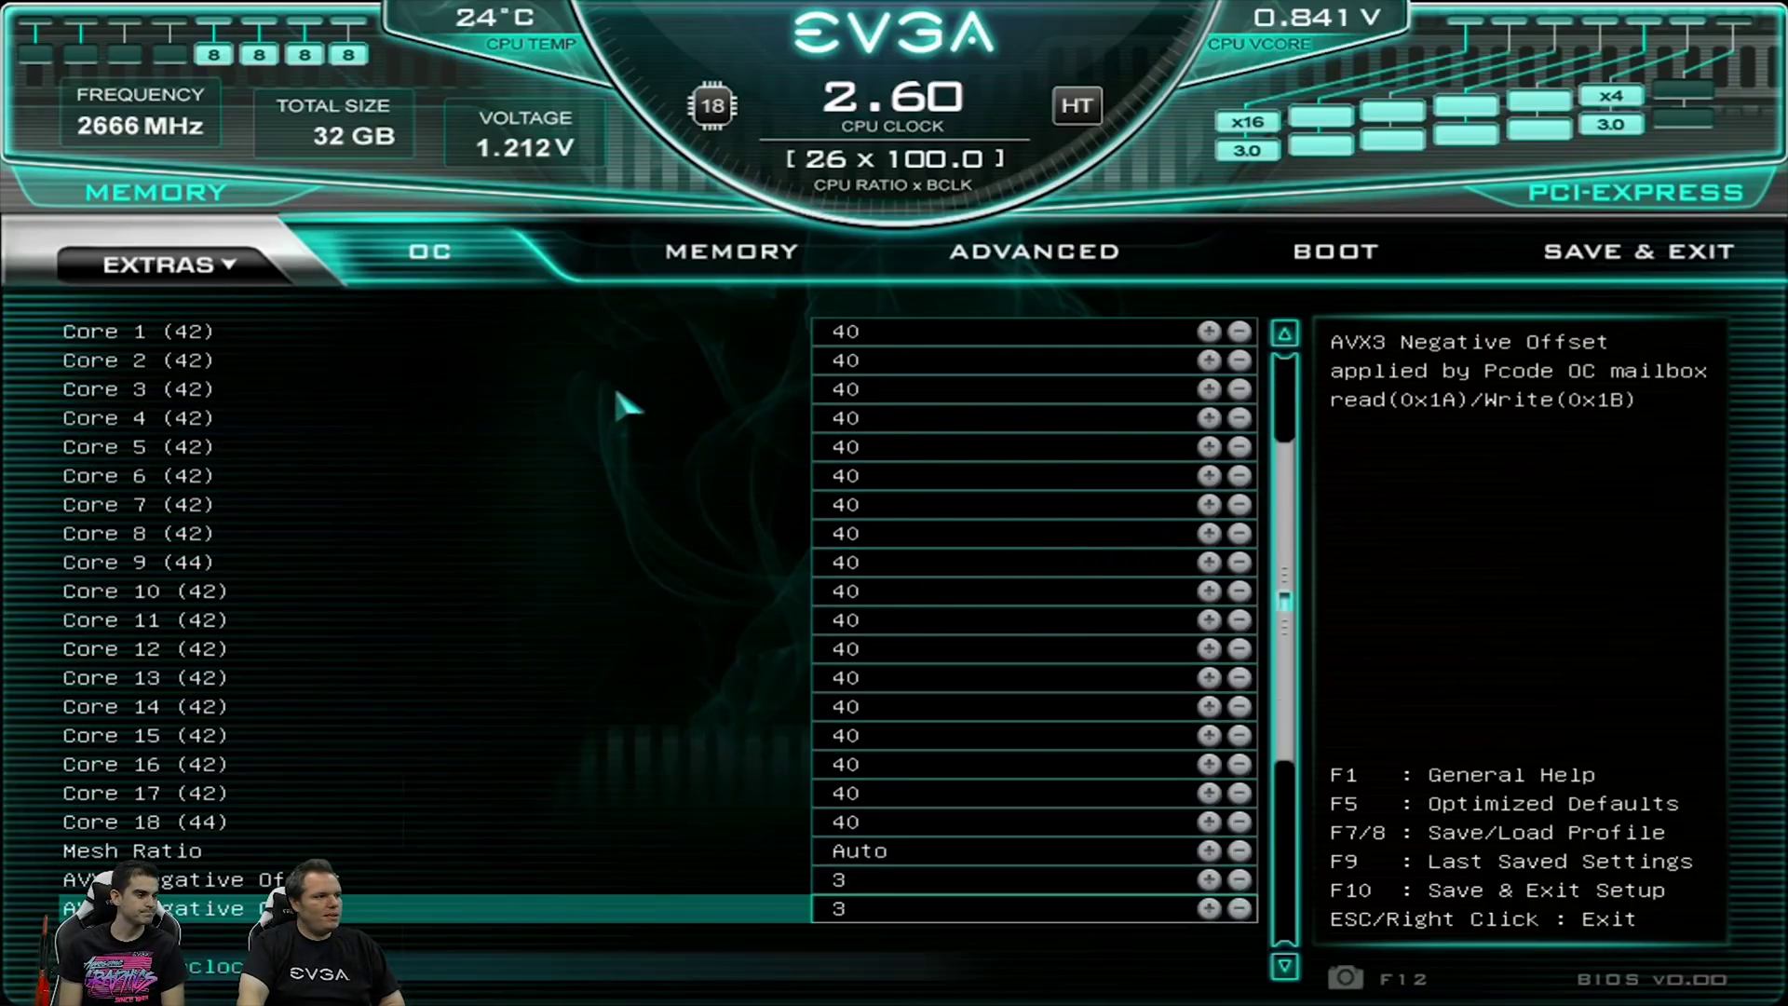
pyautogui.press('Up')
pyautogui.press('Up')
pyautogui.press('Up')
pyautogui.press('Up')
pyautogui.press('Up')
pyautogui.press('Up')
pyautogui.press('Up')
pyautogui.press('Up')
pyautogui.press('Up')
pyautogui.press('Up')
pyautogui.press('Up')
pyautogui.press('Up')
pyautogui.press('Up')
pyautogui.press('Up')
pyautogui.press('Up')
pyautogui.press('Up')
pyautogui.press('Up')
pyautogui.press('Up')
pyautogui.press('Up')
pyautogui.press('Up')
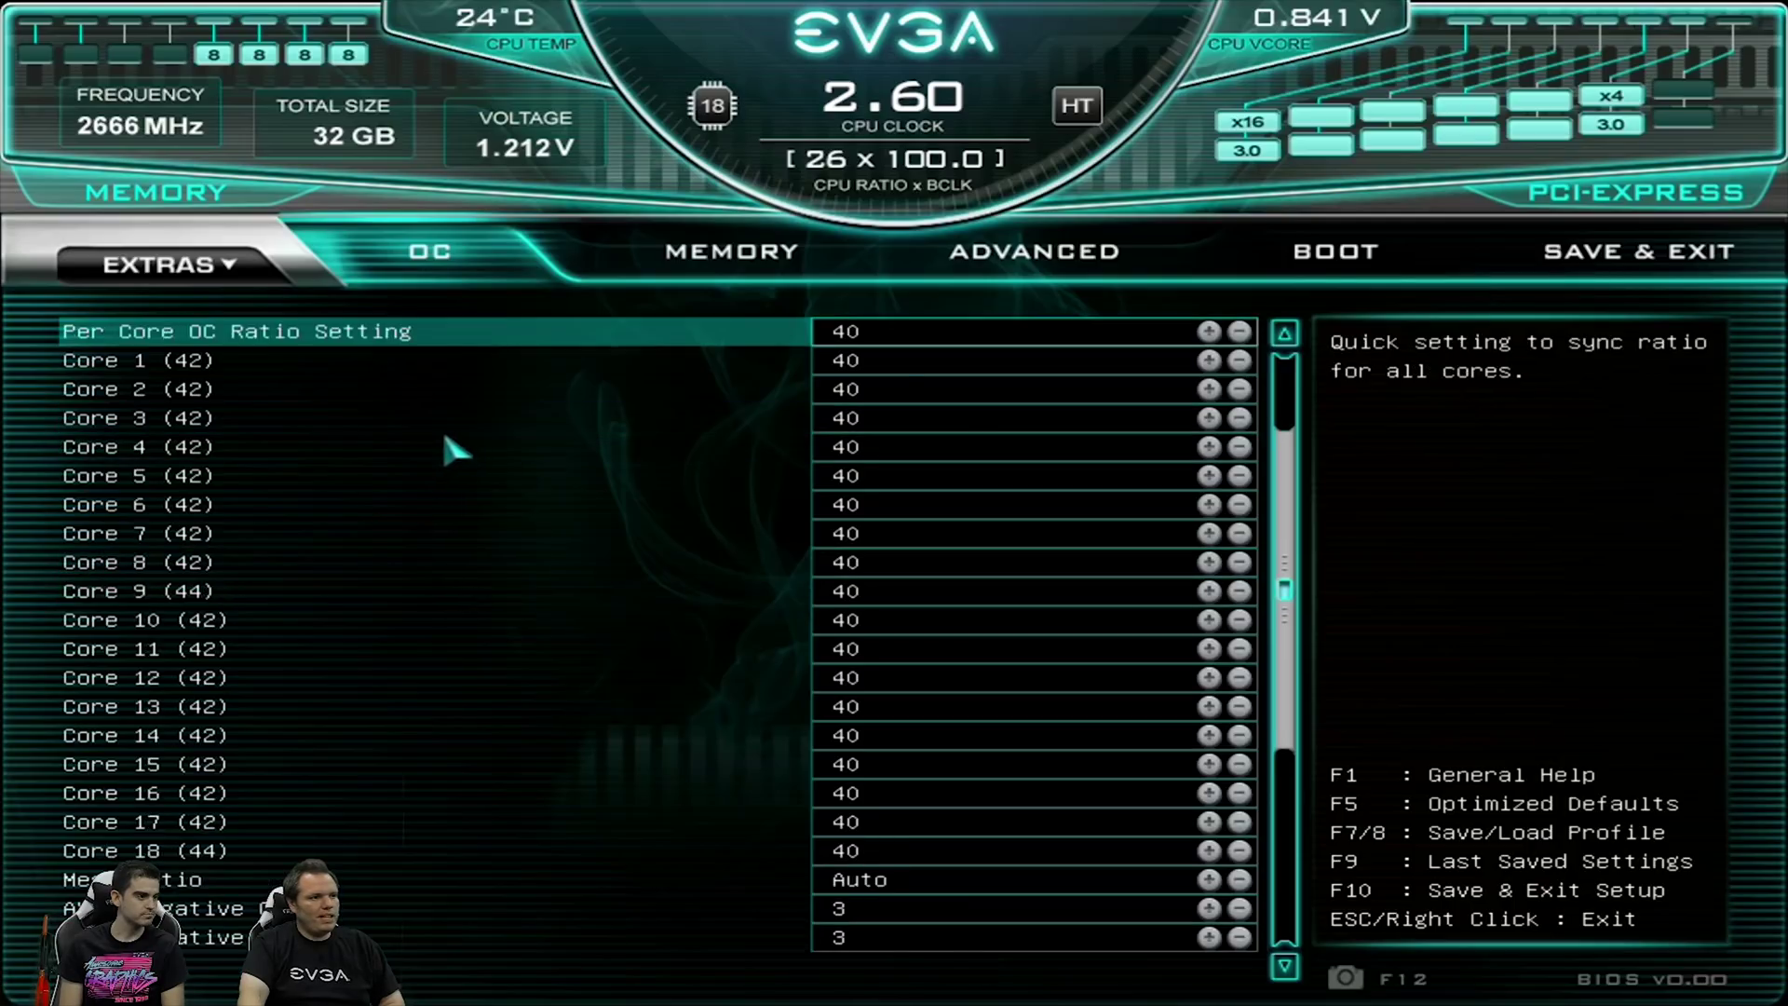
pyautogui.click(228, 265)
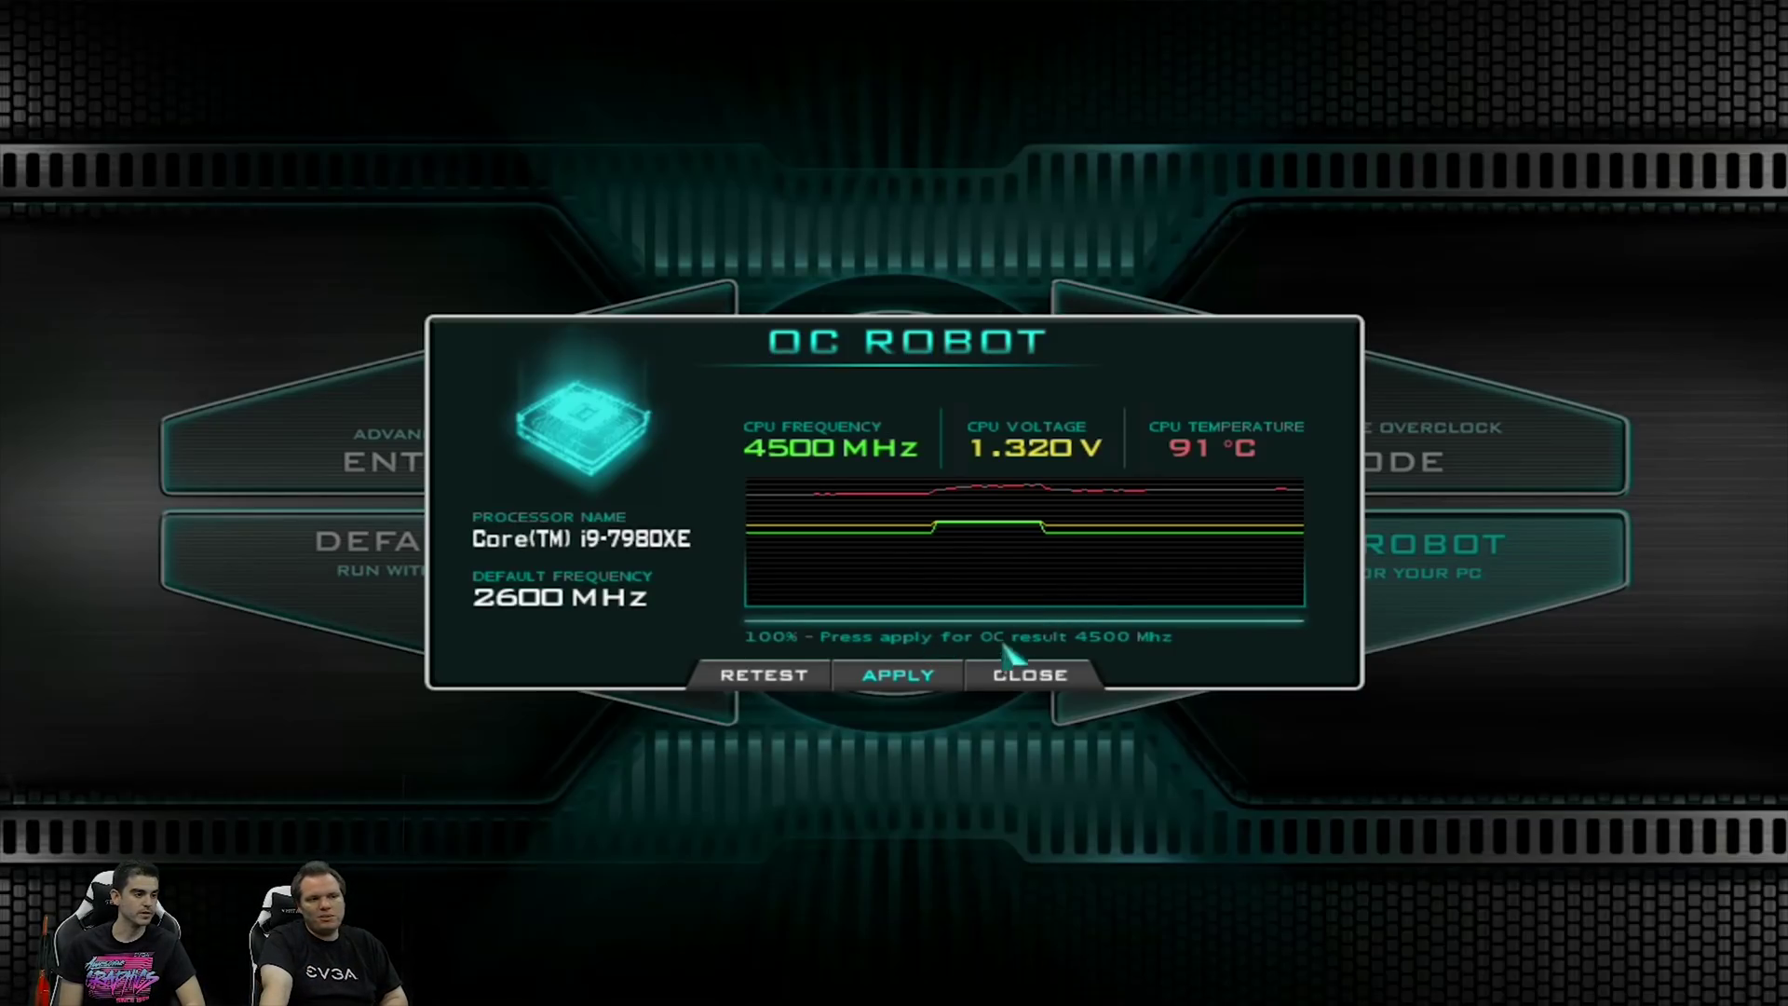
# - Close the OC Robot result without applying the 4500 MHz overclock
pyautogui.click(1041, 688)
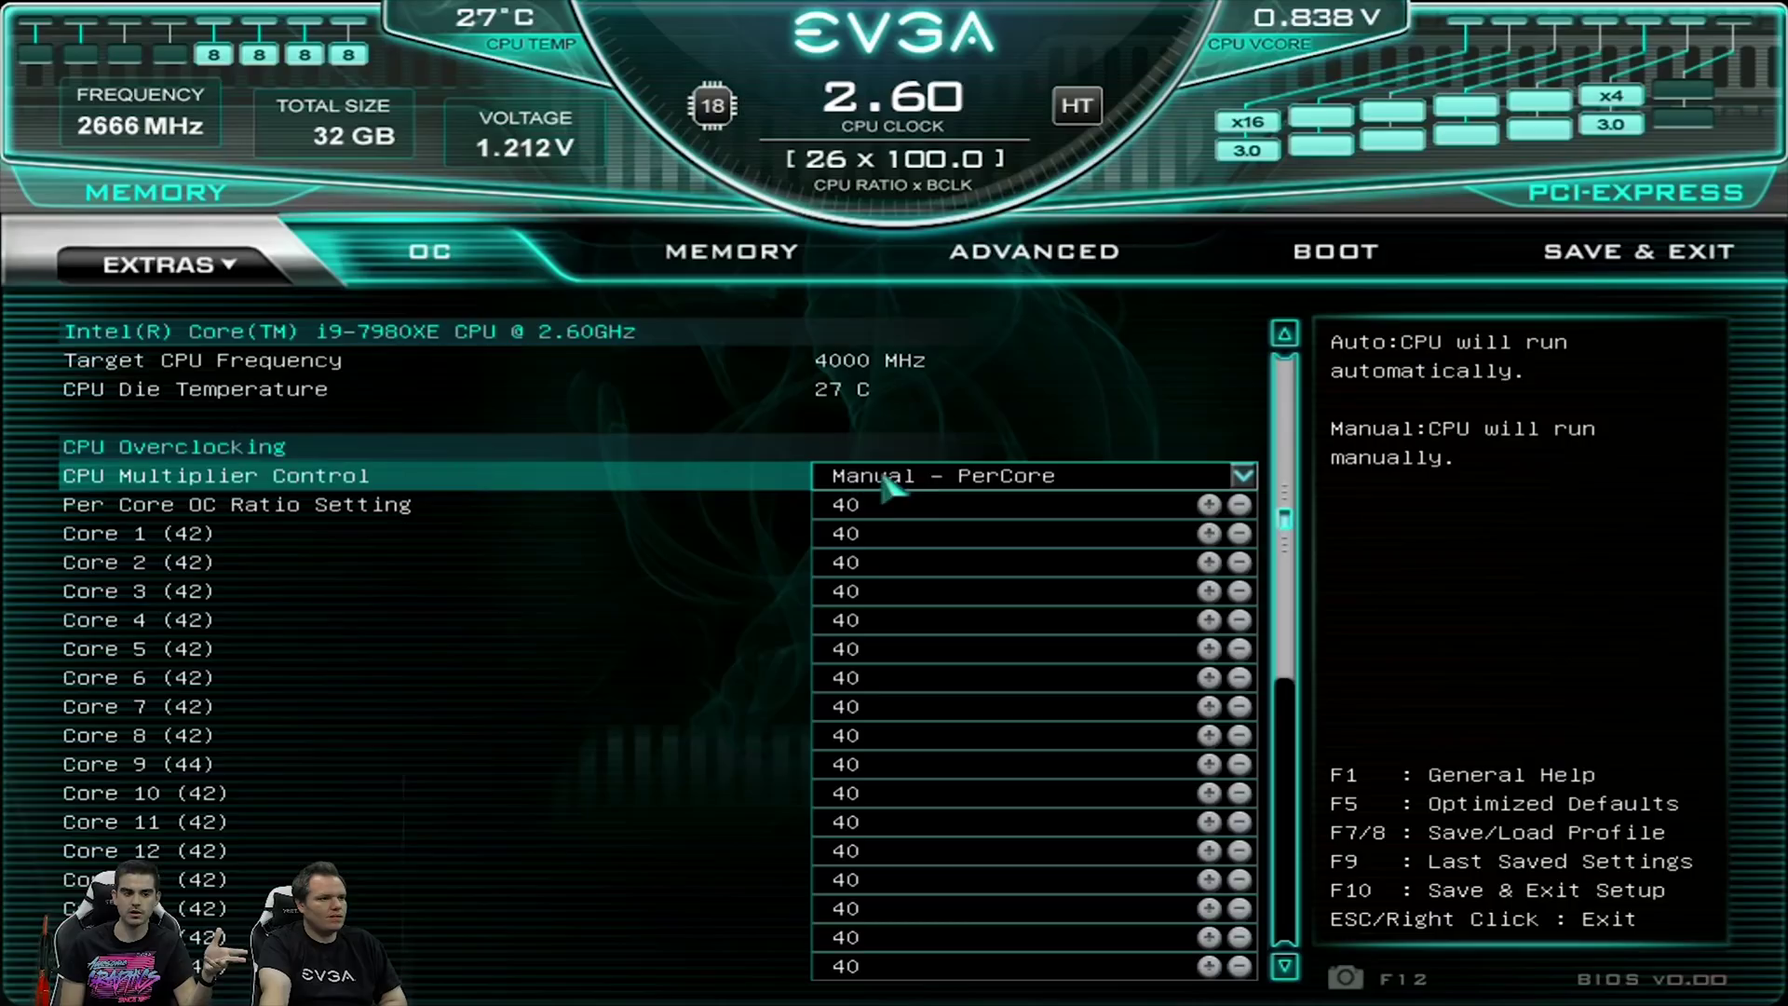
# - Keep Manual - PerCore multiplier mode, sync all core ratios to 42, then back to 40
pyautogui.click(935, 477)
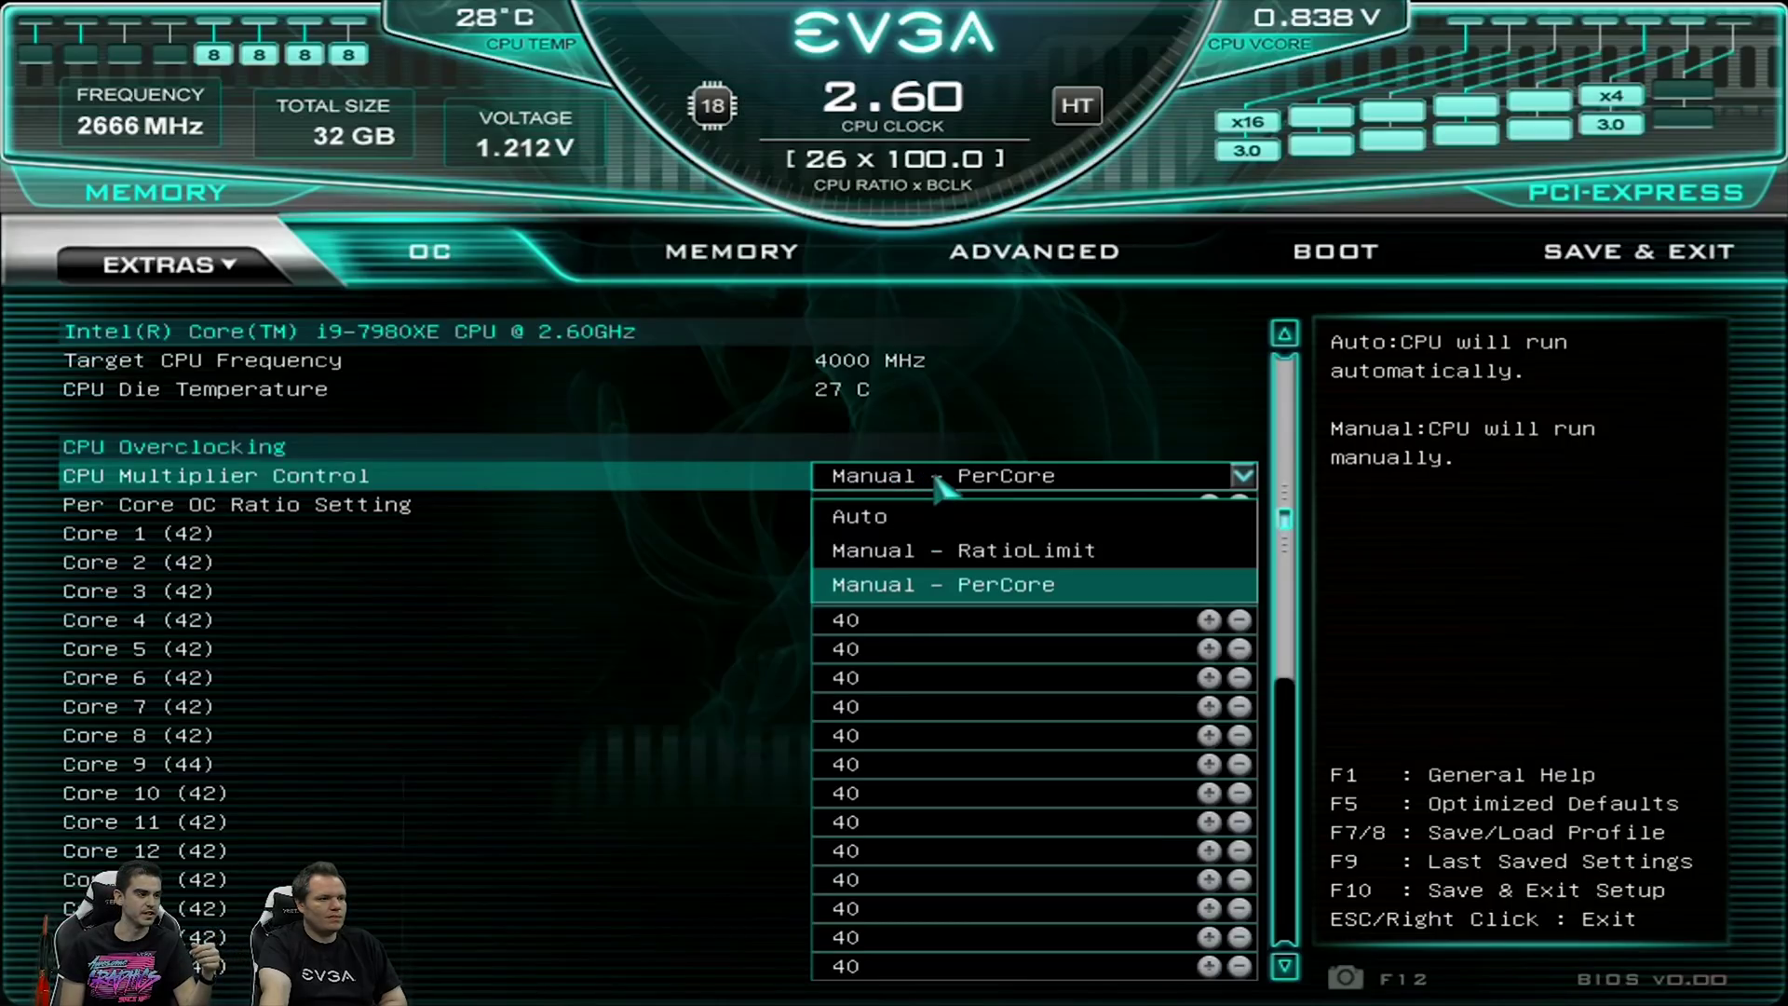
pyautogui.click(904, 584)
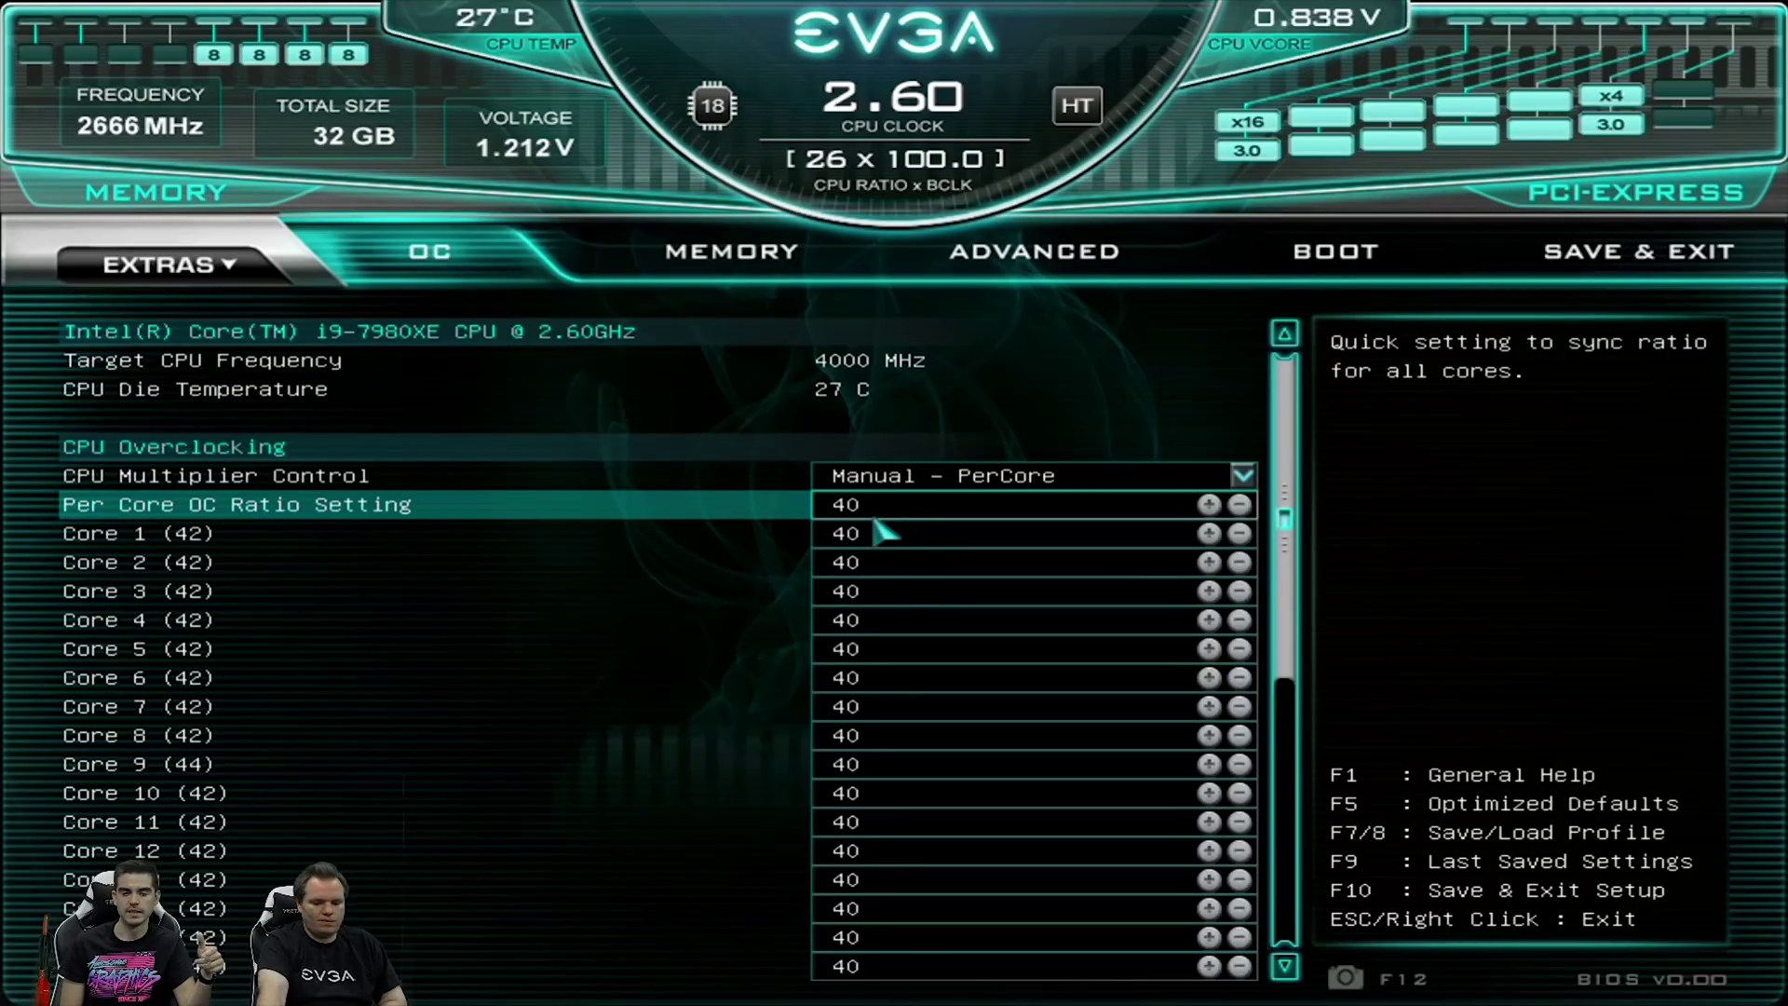
pyautogui.press('Return')
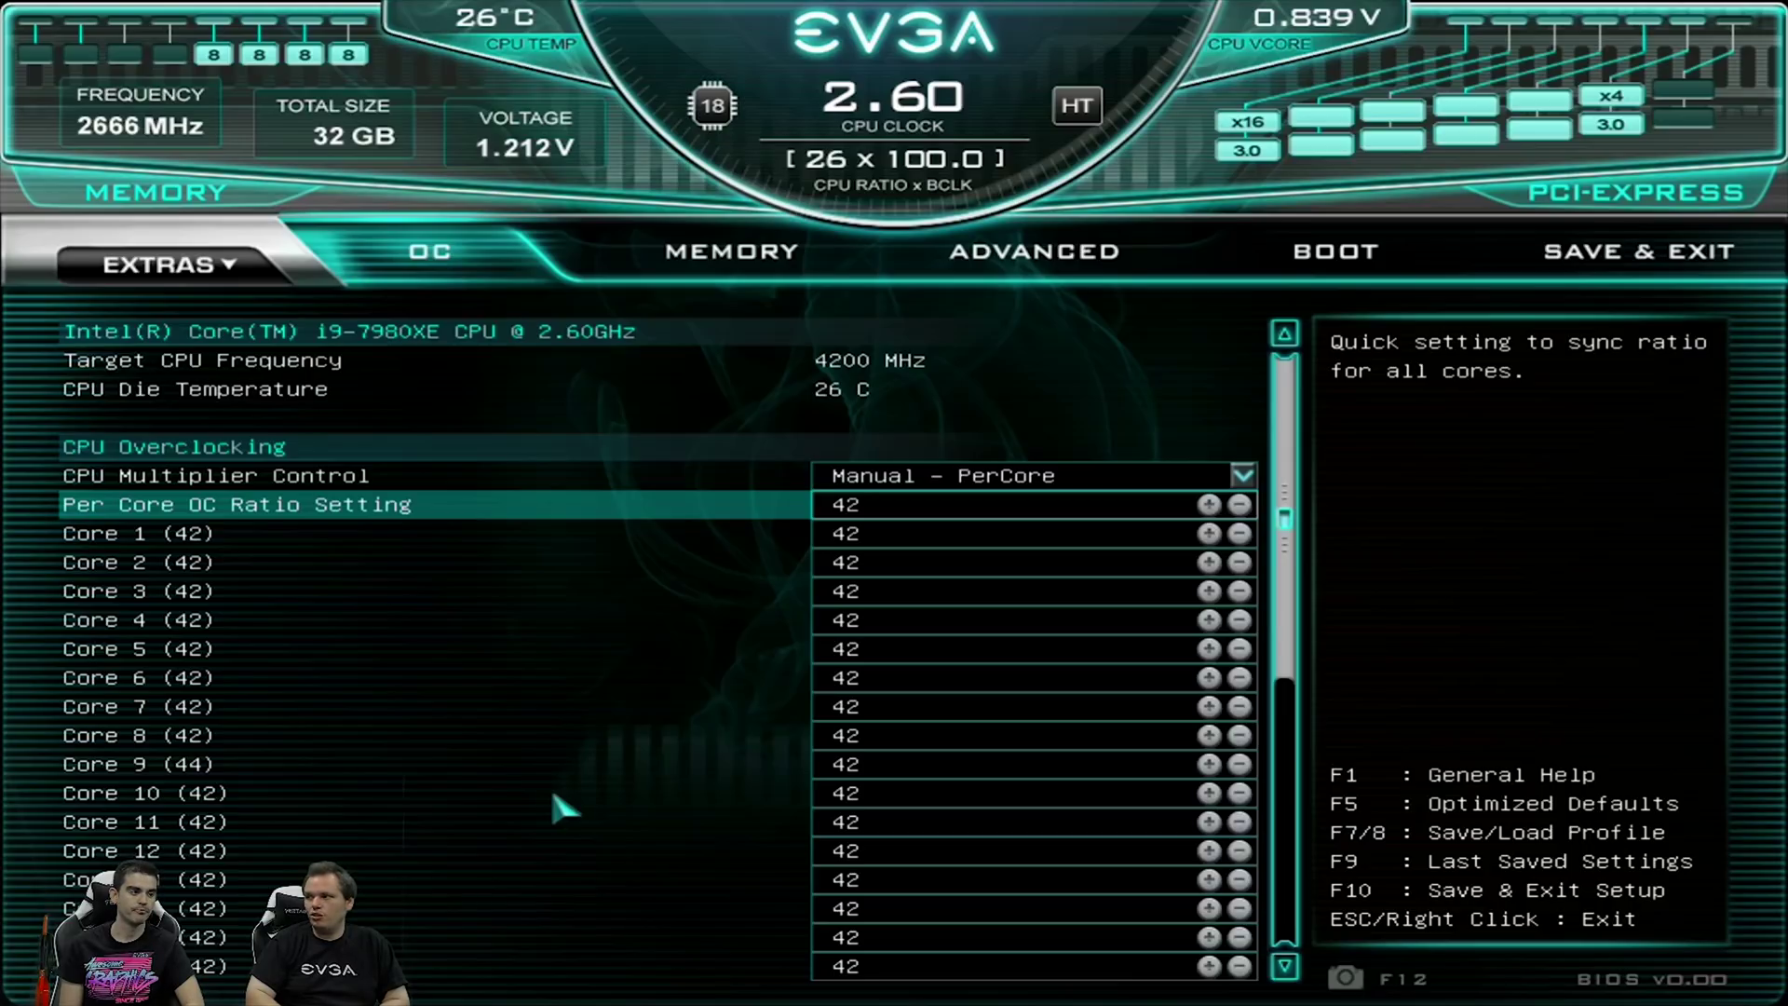
pyautogui.write('40')
pyautogui.press('Return')
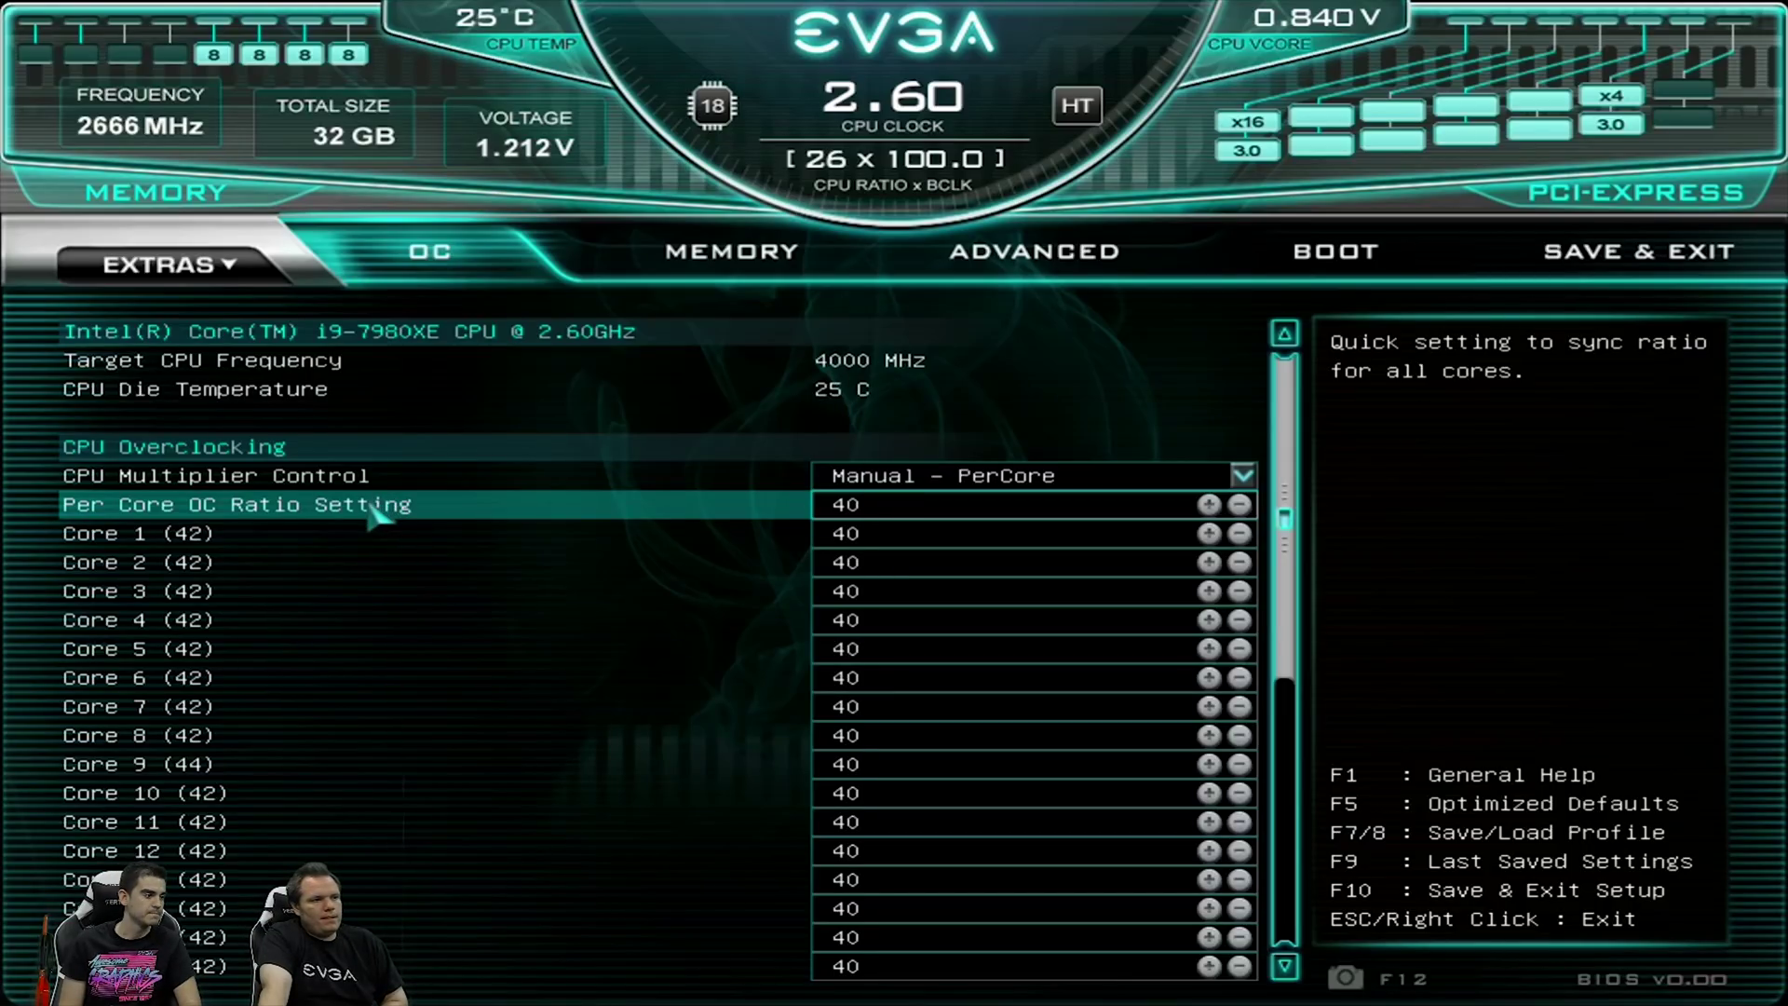
# - Briefly run the CPU stress test from EXTRAS, close it, then move down to Core 17
pyautogui.click(227, 285)
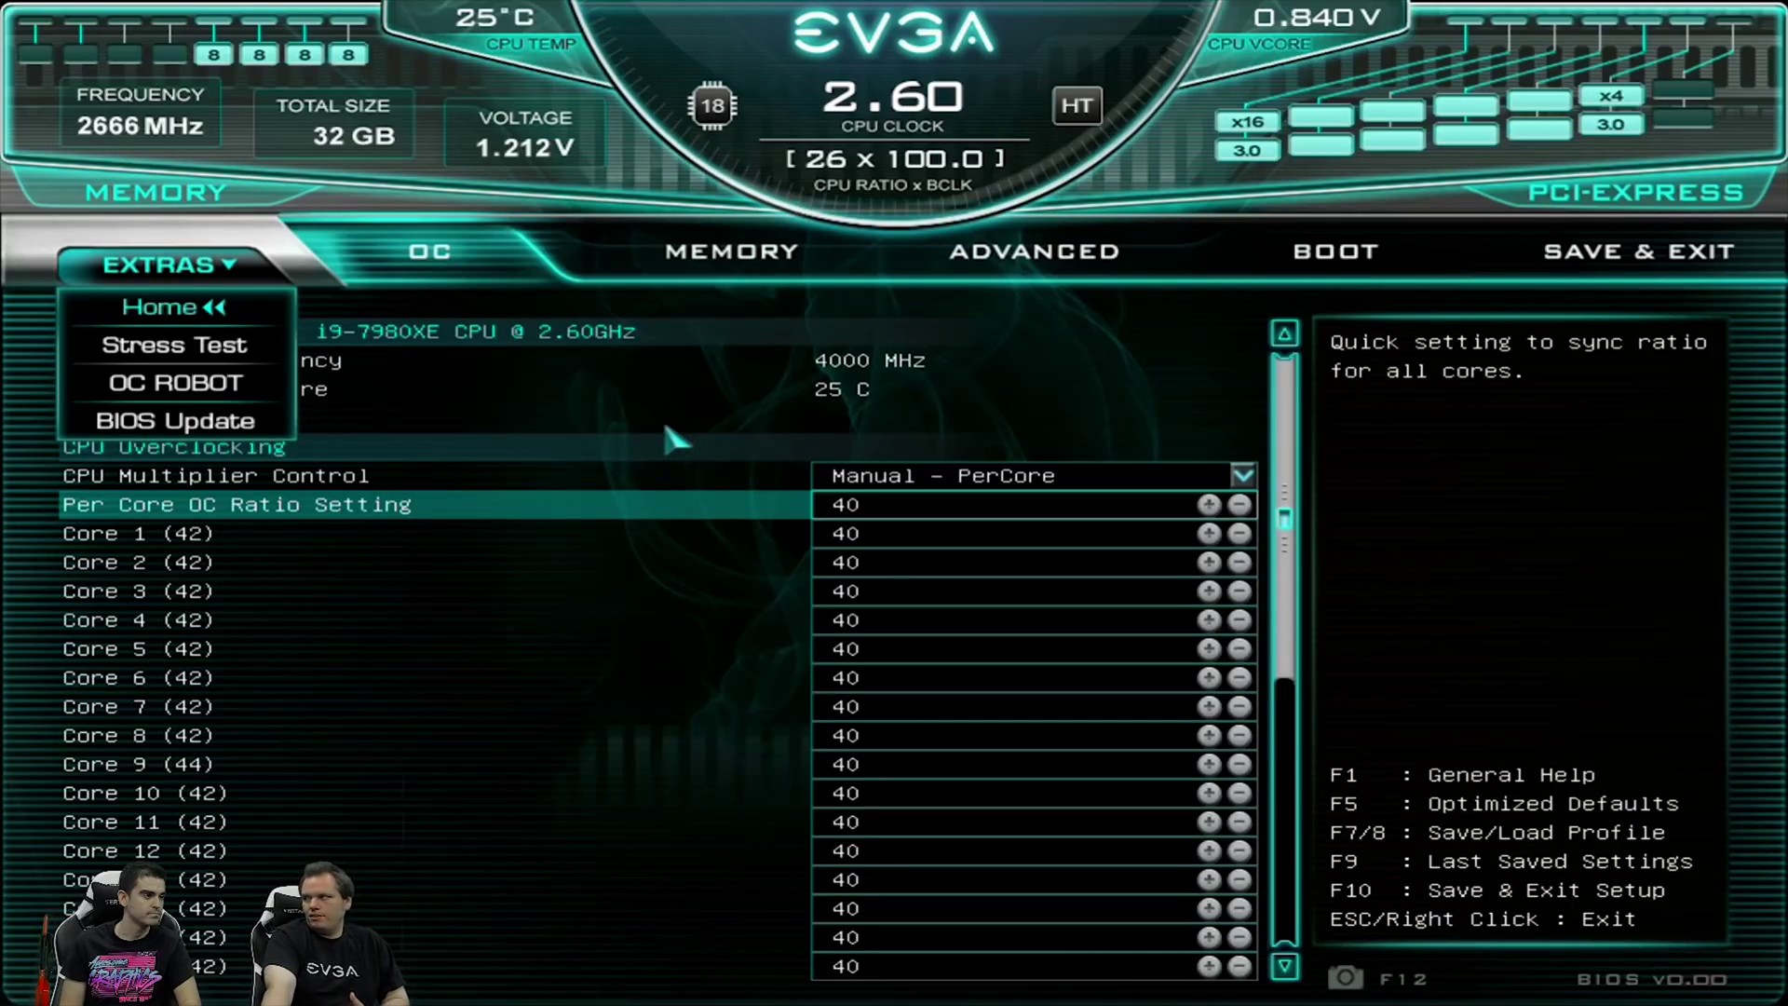
pyautogui.click(198, 350)
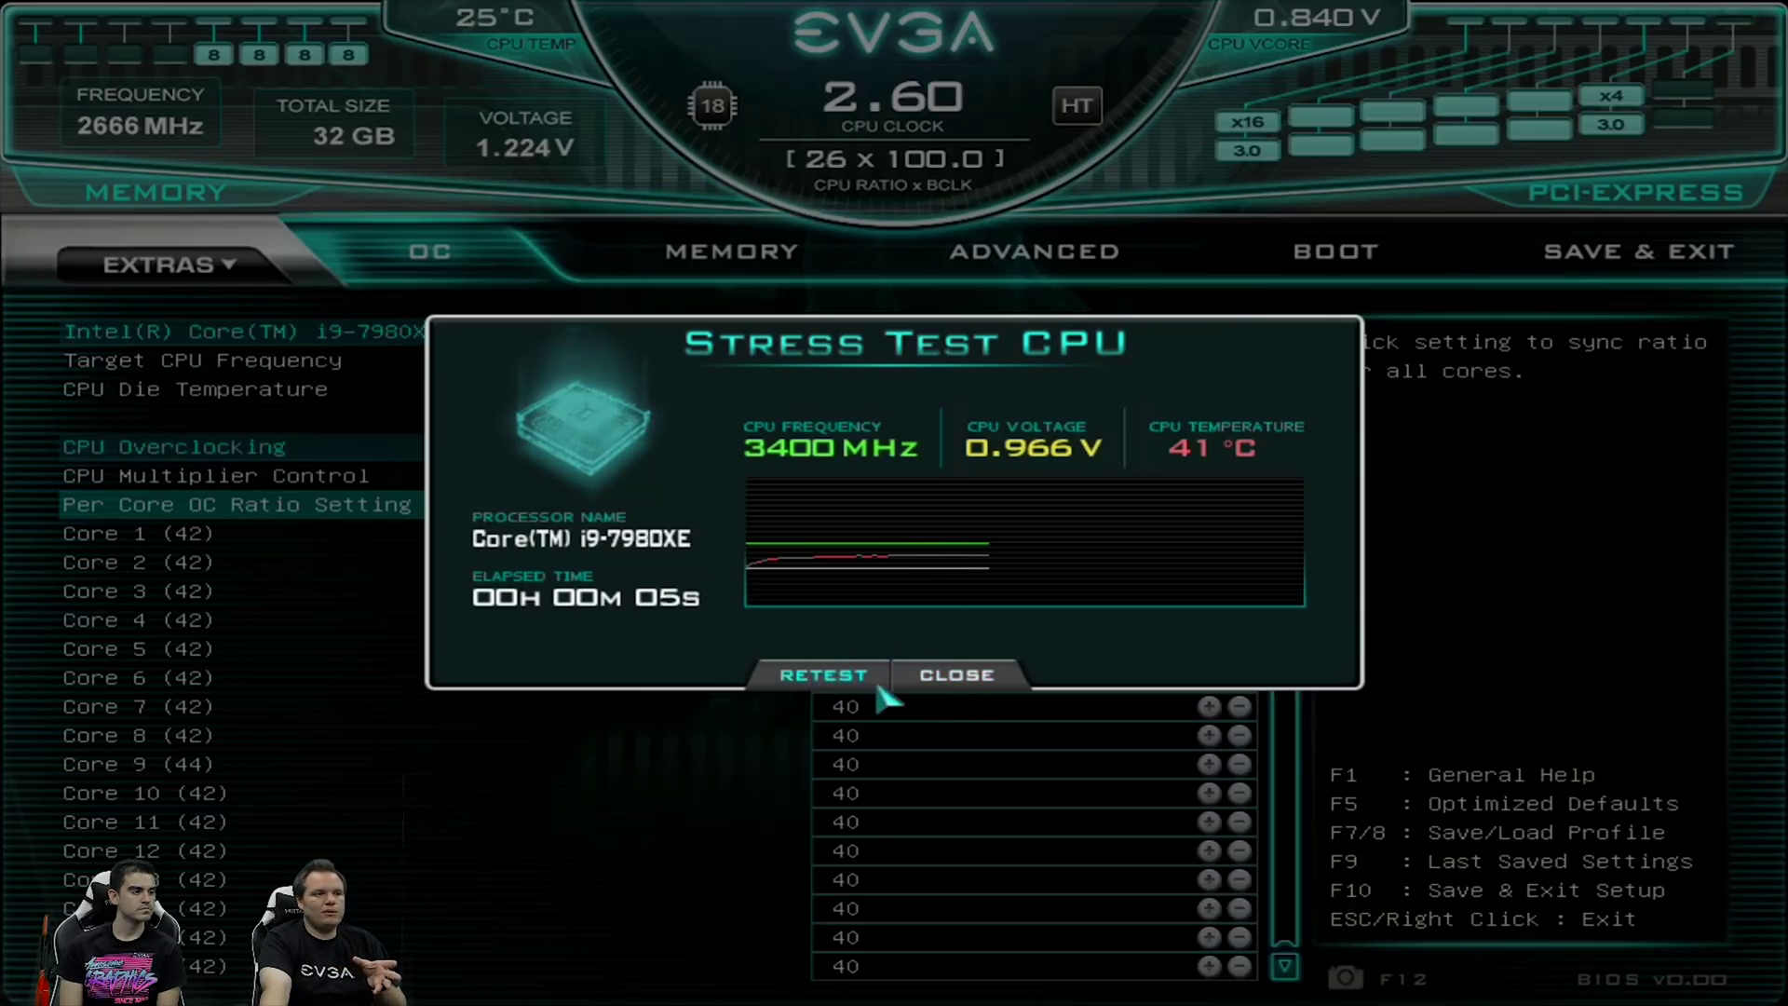
pyautogui.click(941, 674)
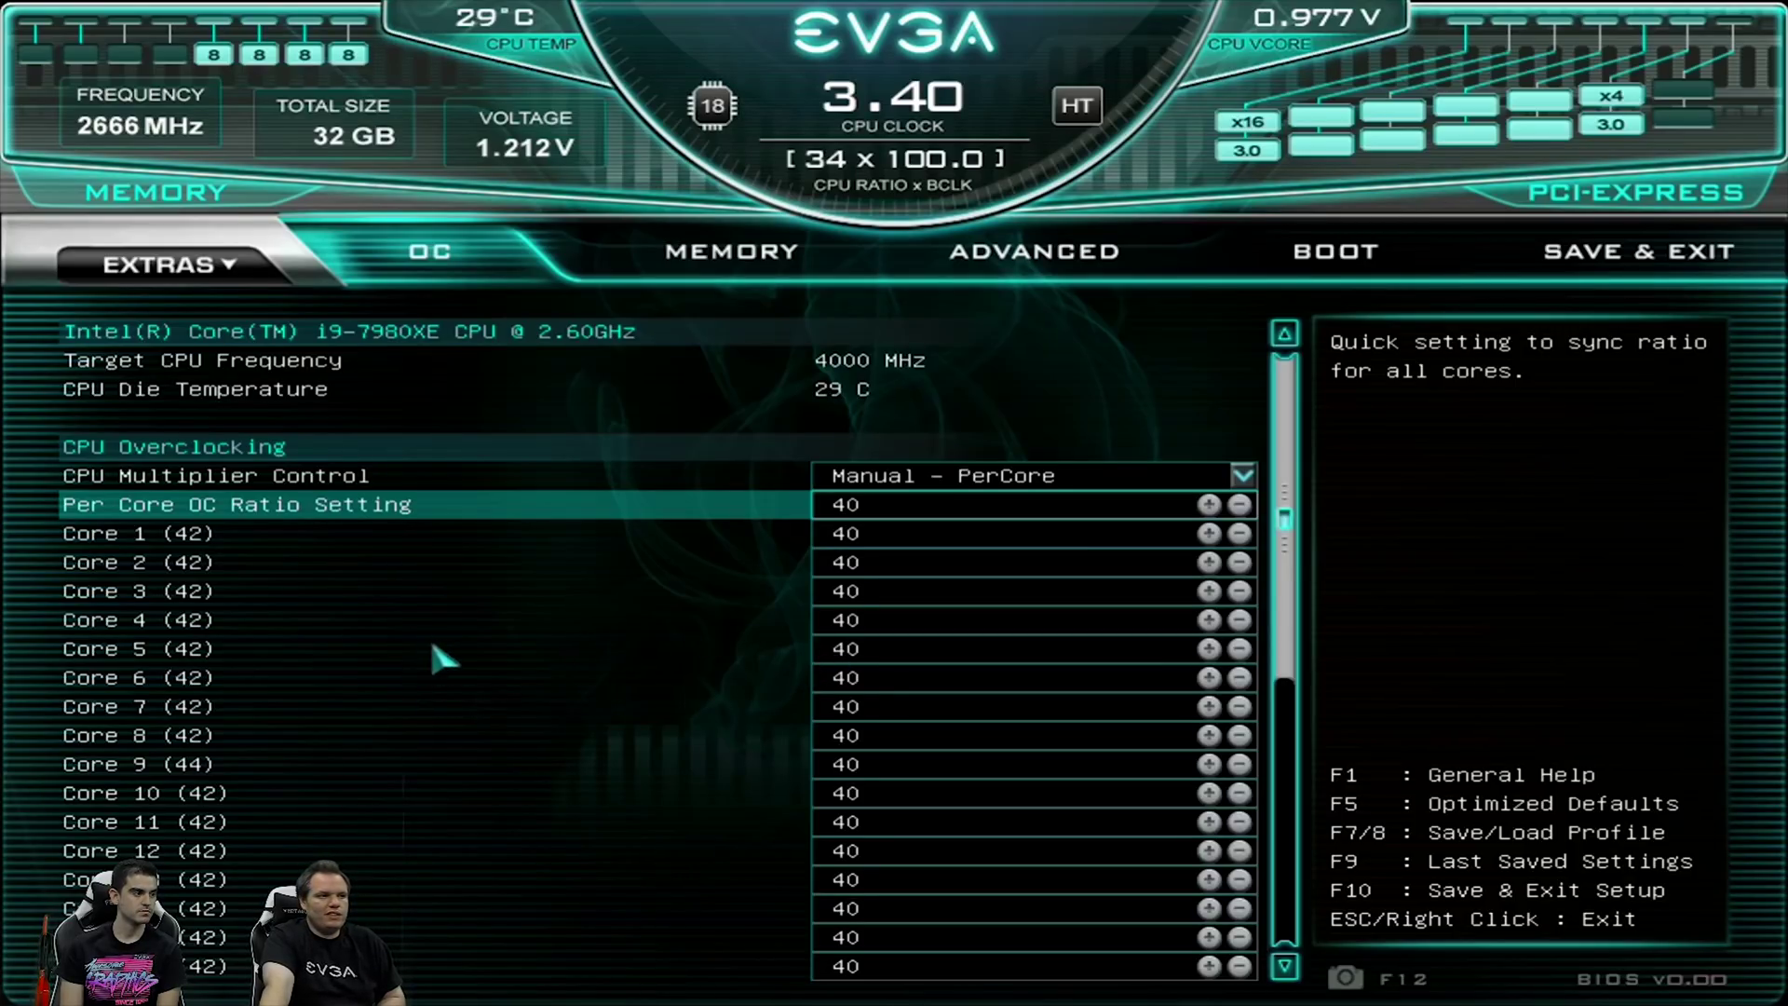
pyautogui.press('Down')
pyautogui.press('Down')
pyautogui.press('Down')
pyautogui.press('Down')
pyautogui.press('Down')
pyautogui.press('Down')
pyautogui.press('Down')
pyautogui.press('Down')
pyautogui.press('Down')
pyautogui.press('Down')
pyautogui.press('Down')
pyautogui.press('Down')
pyautogui.press('Down')
pyautogui.press('Down')
pyautogui.press('Down')
pyautogui.press('Down')
pyautogui.press('Down')
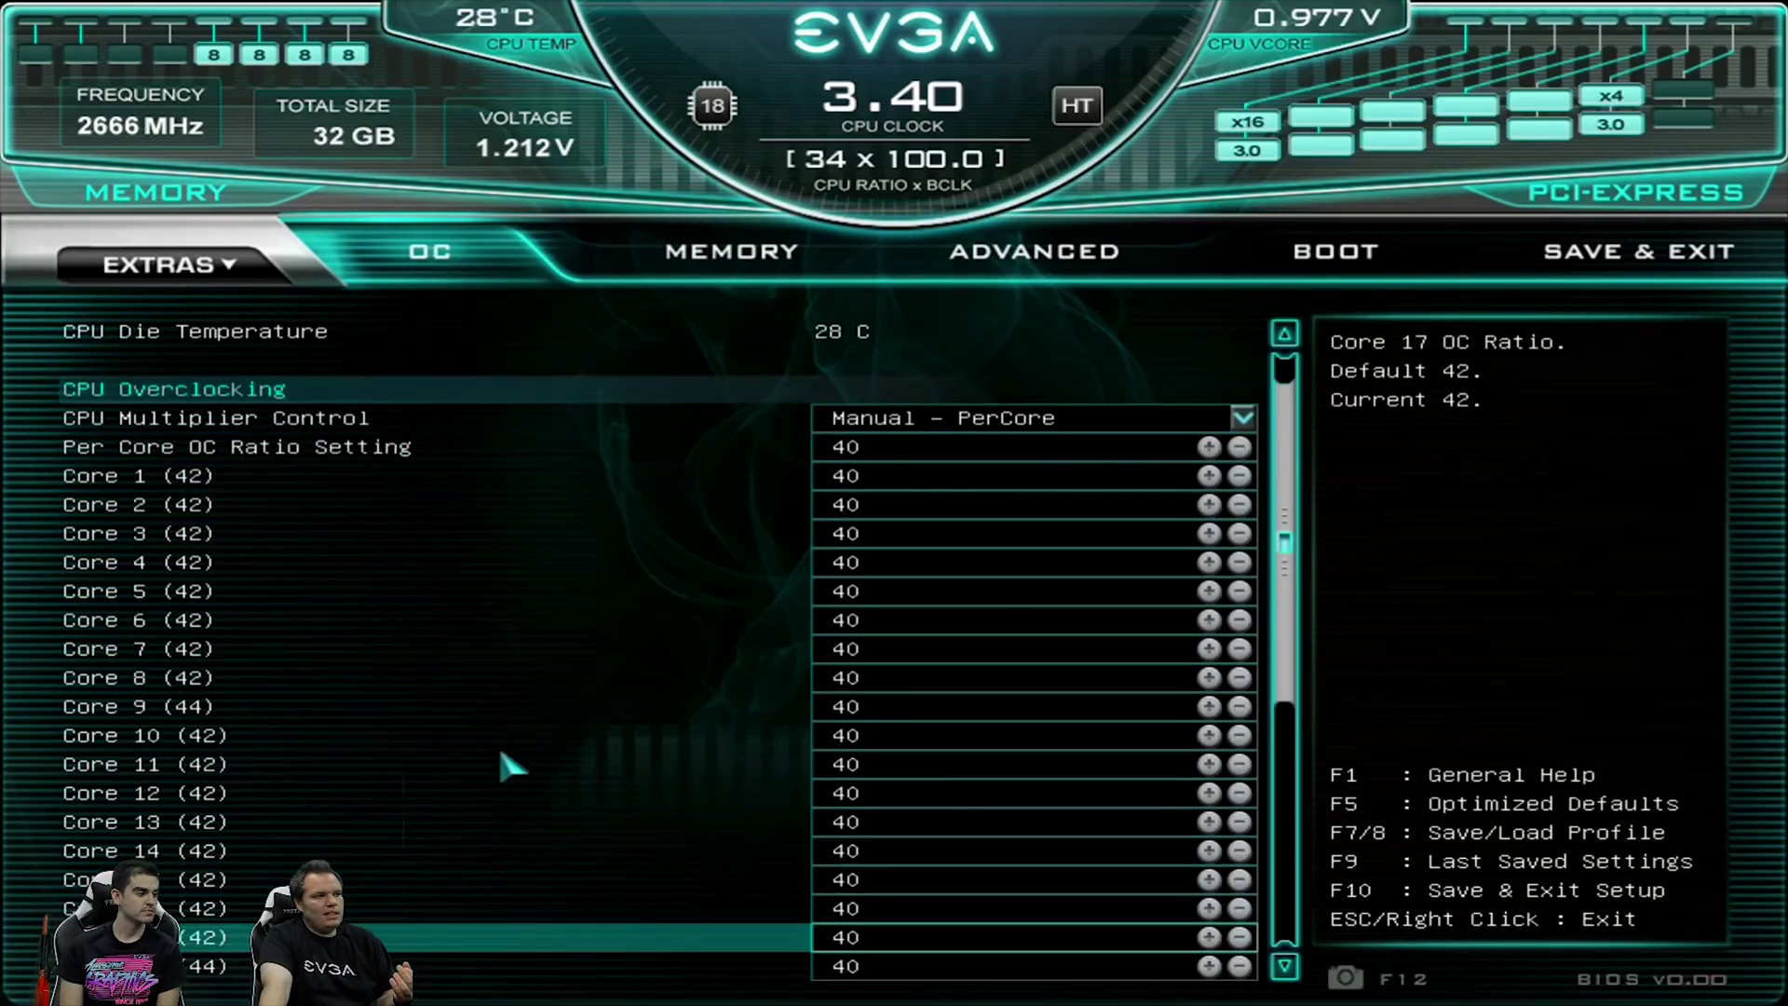
# - Launch the CPU stress test from EXTRAS again and leave it running at 3400 MHz
pyautogui.press('Down')
pyautogui.press('Down')
pyautogui.press('Down')
pyautogui.press('Down')
pyautogui.press('Down')
pyautogui.press('Down')
pyautogui.press('Down')
pyautogui.click(158, 264)
pyautogui.click(140, 342)
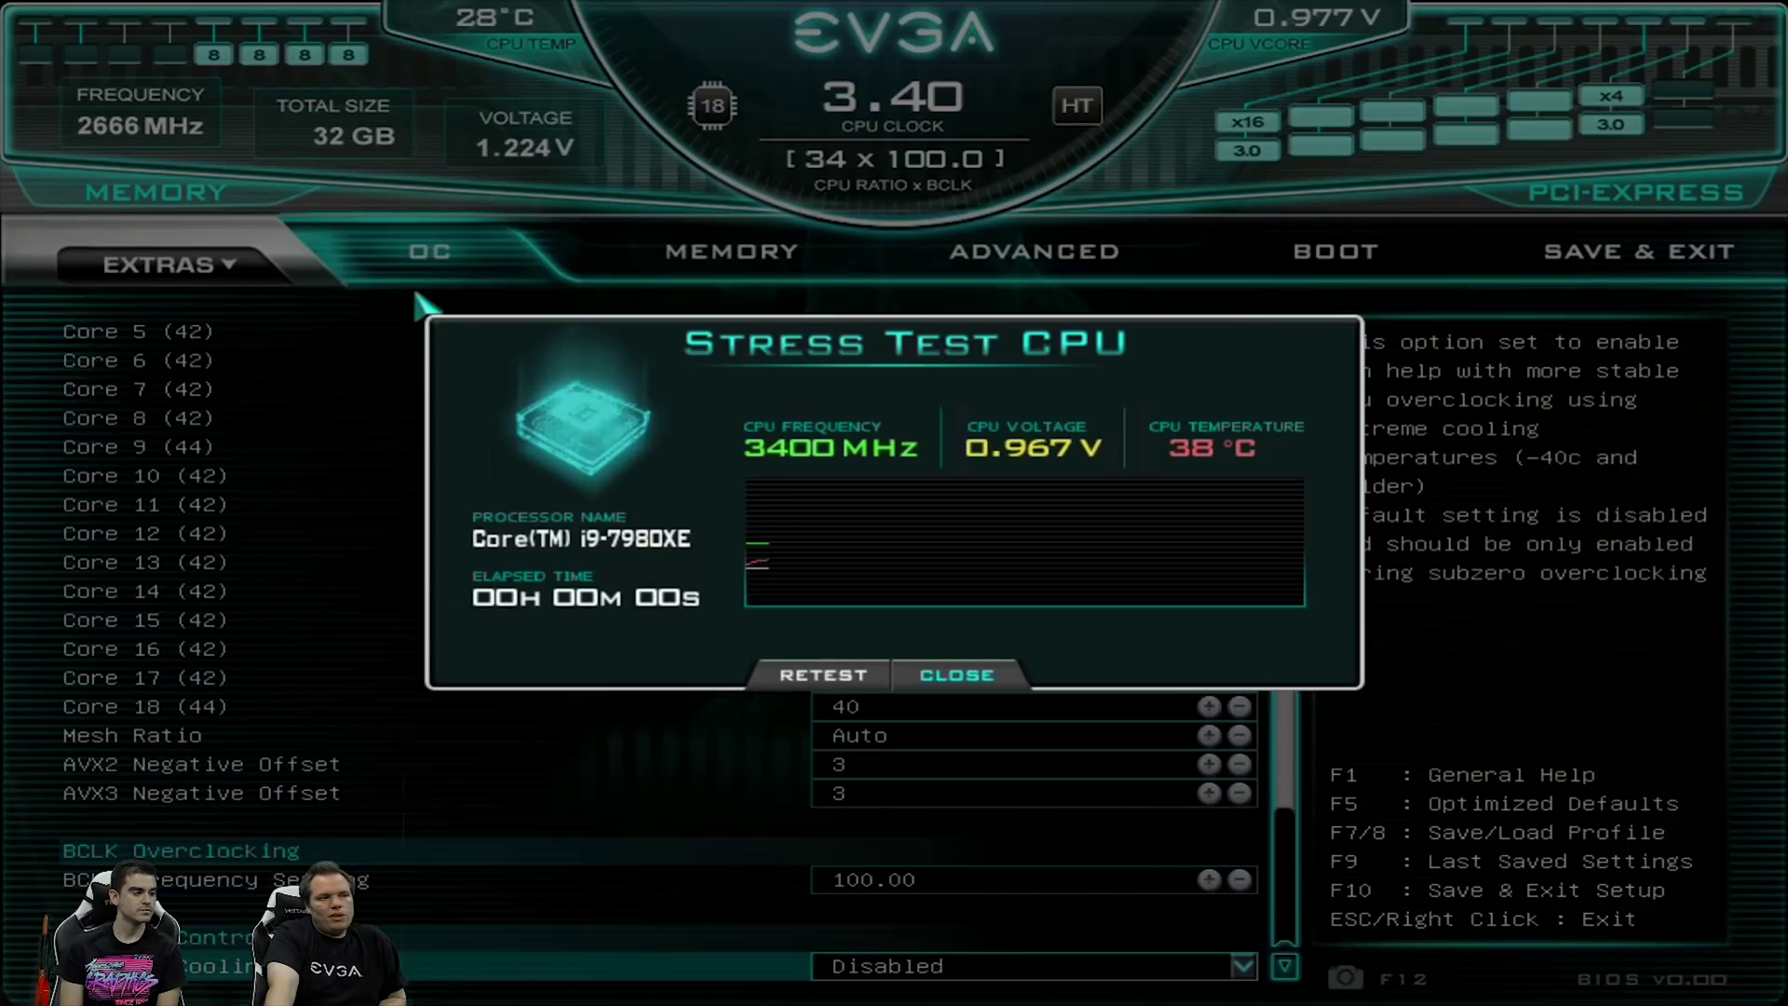